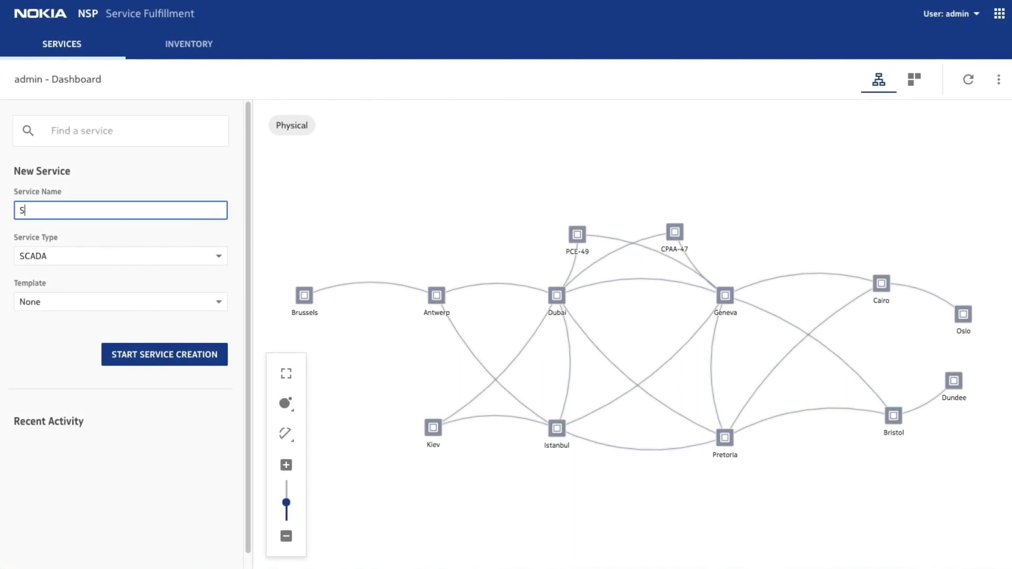
Set Service_678's service type to SCADA and its template to SCADA_Gold_Services.
{"action": "left_click", "coordinate": [200, 262]}
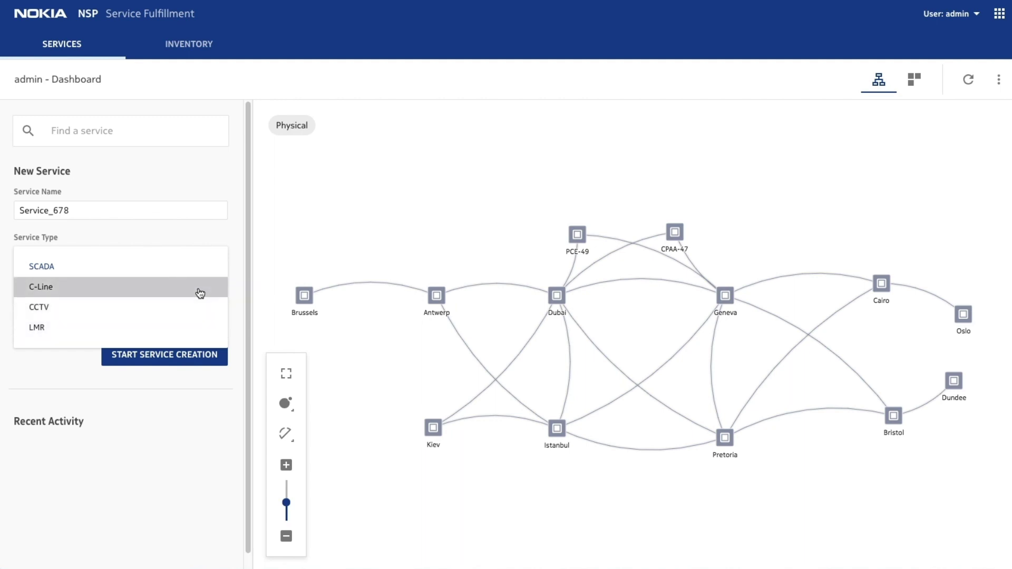
{"action": "left_click", "coordinate": [199, 267]}
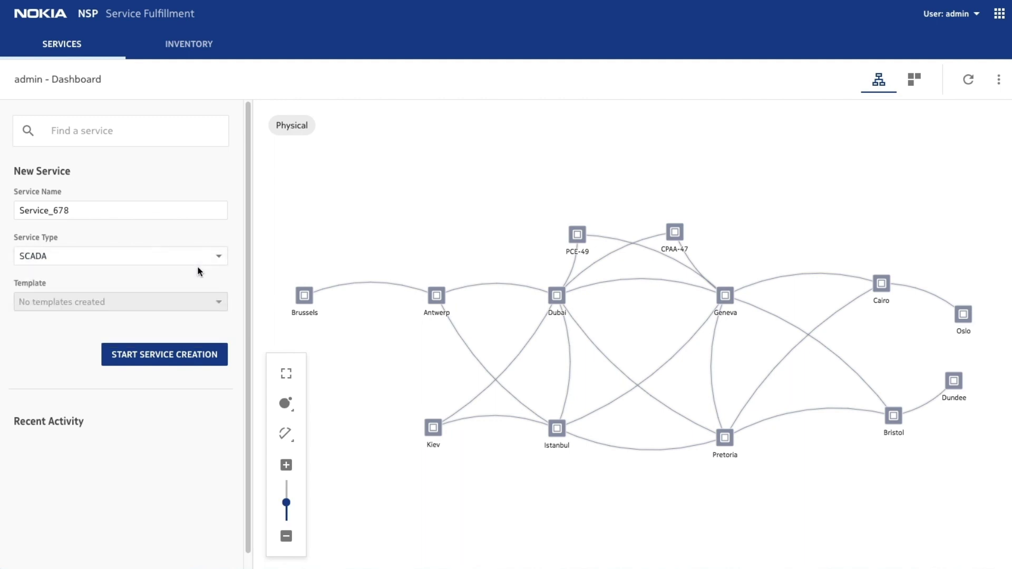
{"action": "left_click", "coordinate": [206, 308]}
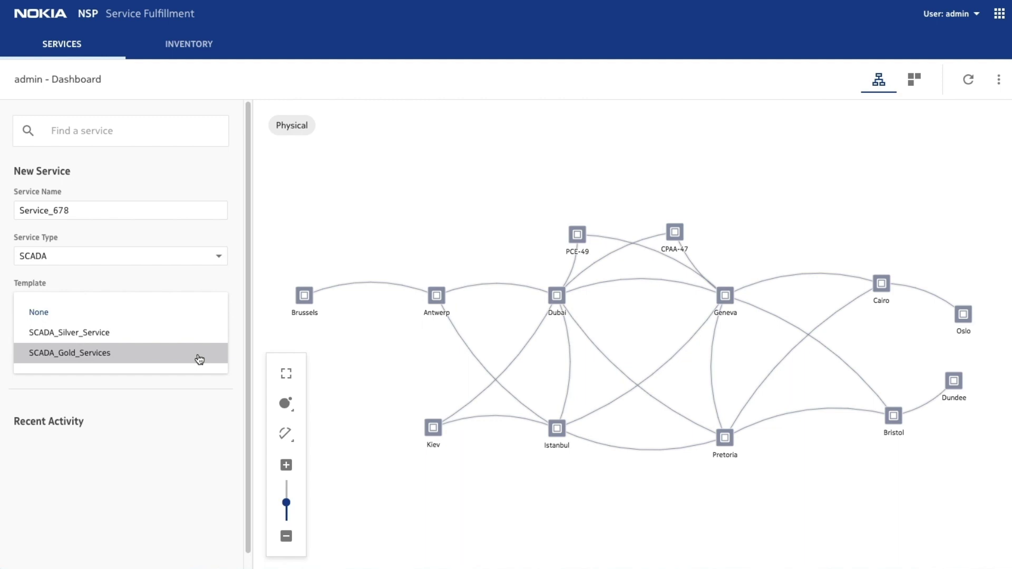
{"action": "left_click", "coordinate": [200, 359]}
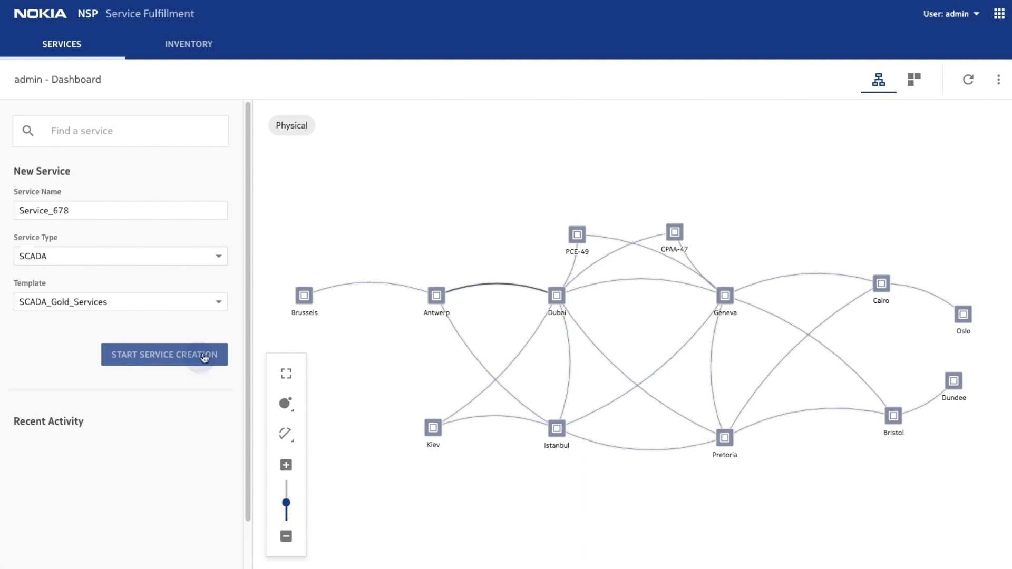
Start service creation, accept the general configuration, and choose Hub and Spoke topology.
{"action": "left_click", "coordinate": [204, 358]}
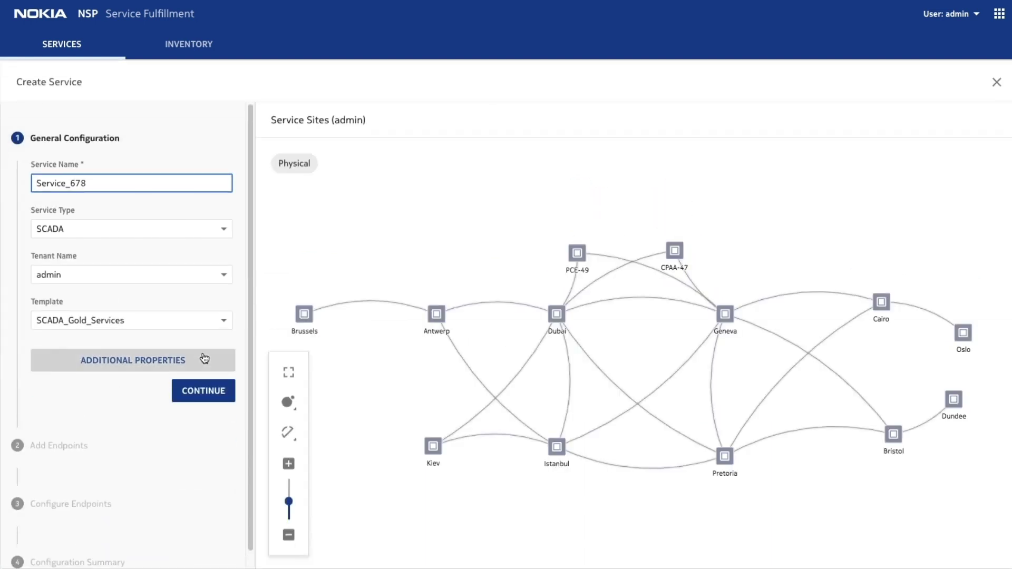
{"action": "left_click", "coordinate": [209, 392]}
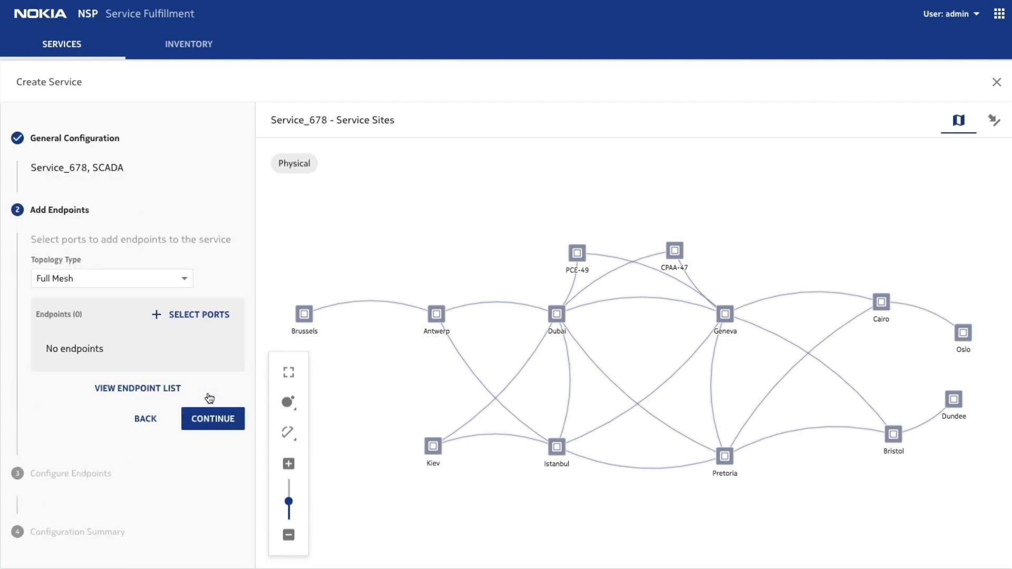
{"action": "left_click", "coordinate": [131, 289]}
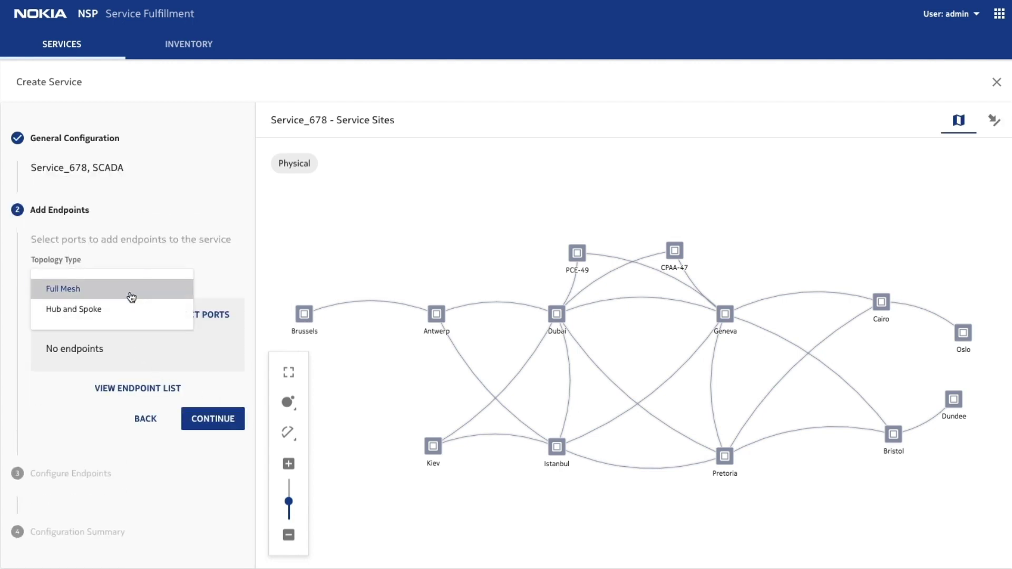
{"action": "left_click", "coordinate": [132, 311]}
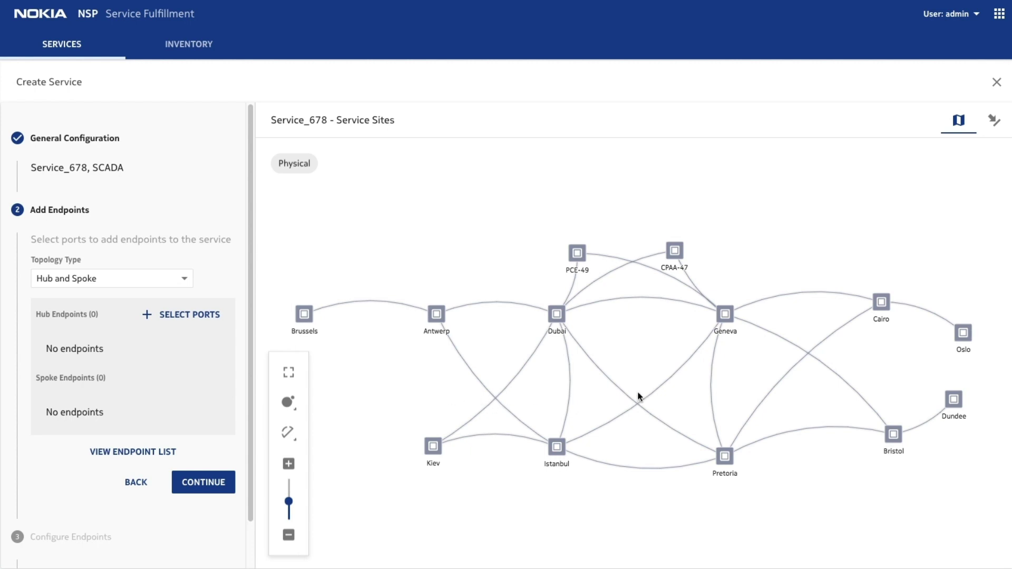
Make Geneva's Port 1/1/9 the hub endpoint of Service_678.
{"action": "mouse_move", "coordinate": [725, 316]}
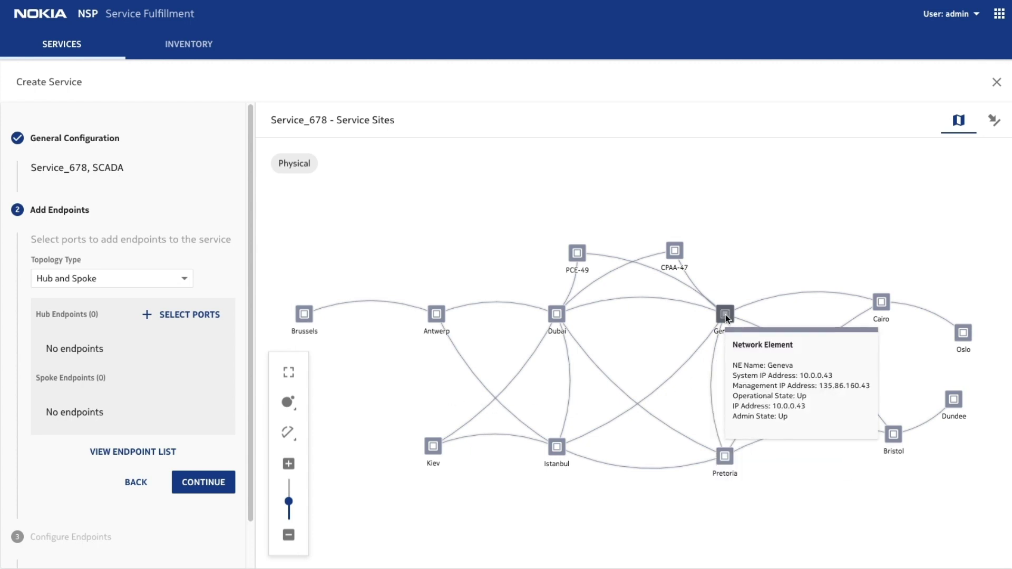
{"action": "left_click", "coordinate": [725, 315]}
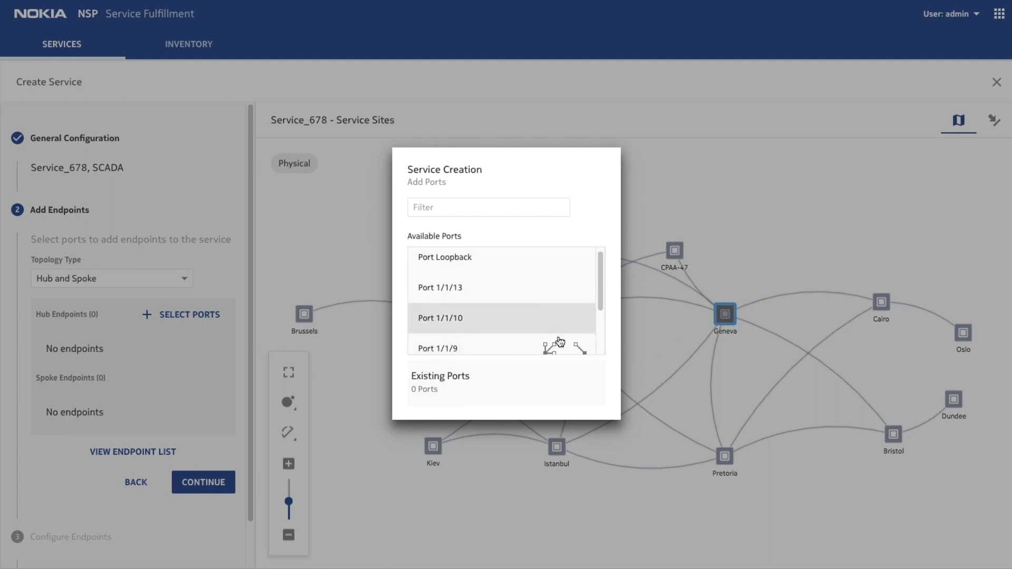
{"action": "scroll", "coordinate": [560, 342], "scroll_direction": "down", "scroll_amount": 1}
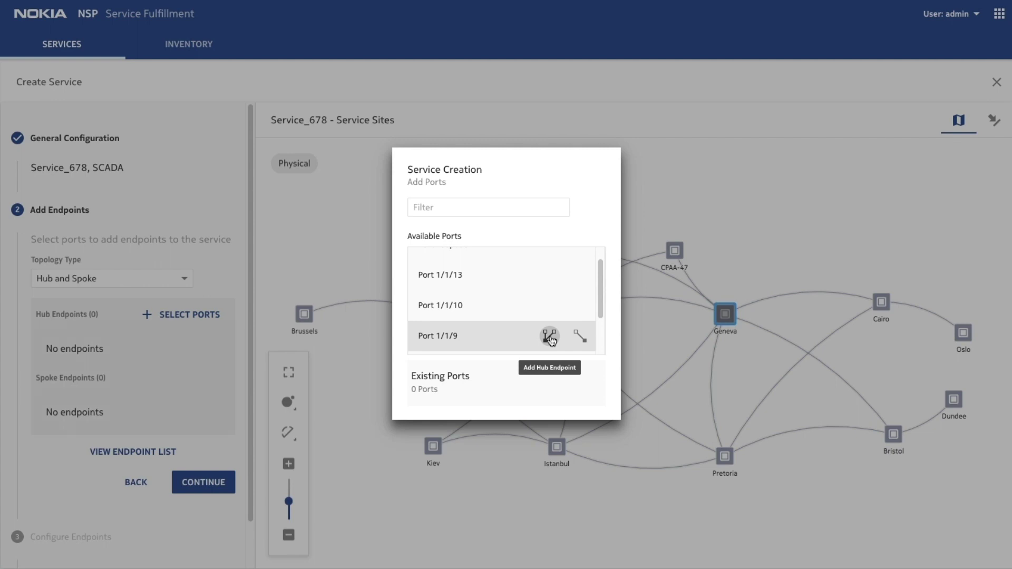
{"action": "left_click", "coordinate": [549, 337]}
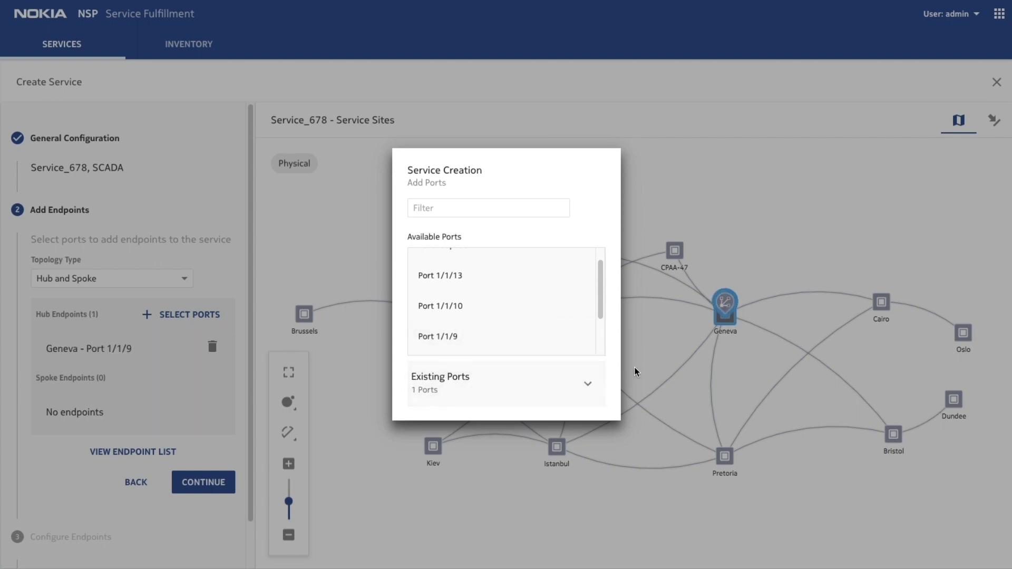
{"action": "left_click", "coordinate": [652, 353]}
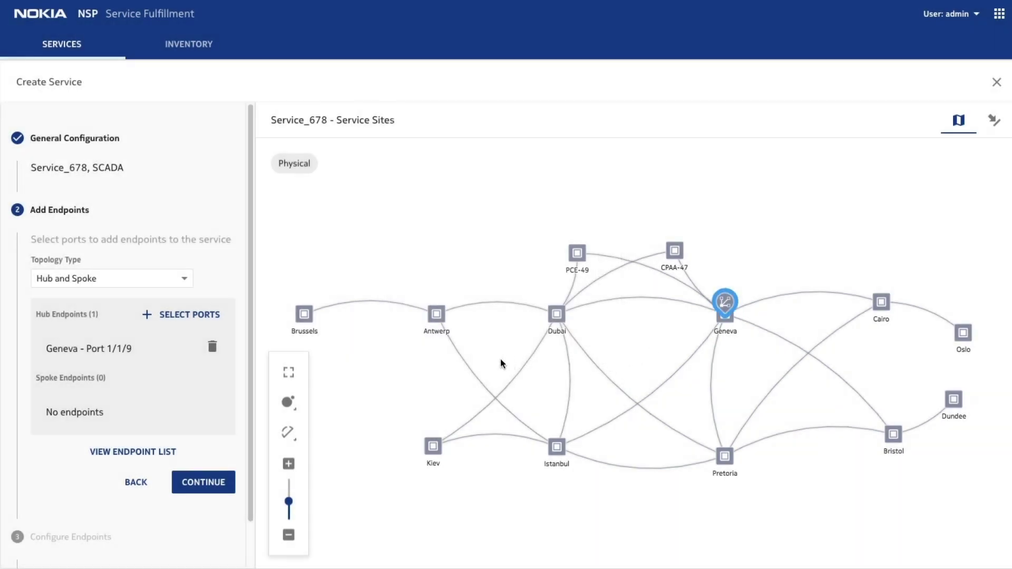
Add Port 1/1/9 on Antwerp, Kiev and Istanbul as spoke endpoints.
{"action": "left_click", "coordinate": [437, 315]}
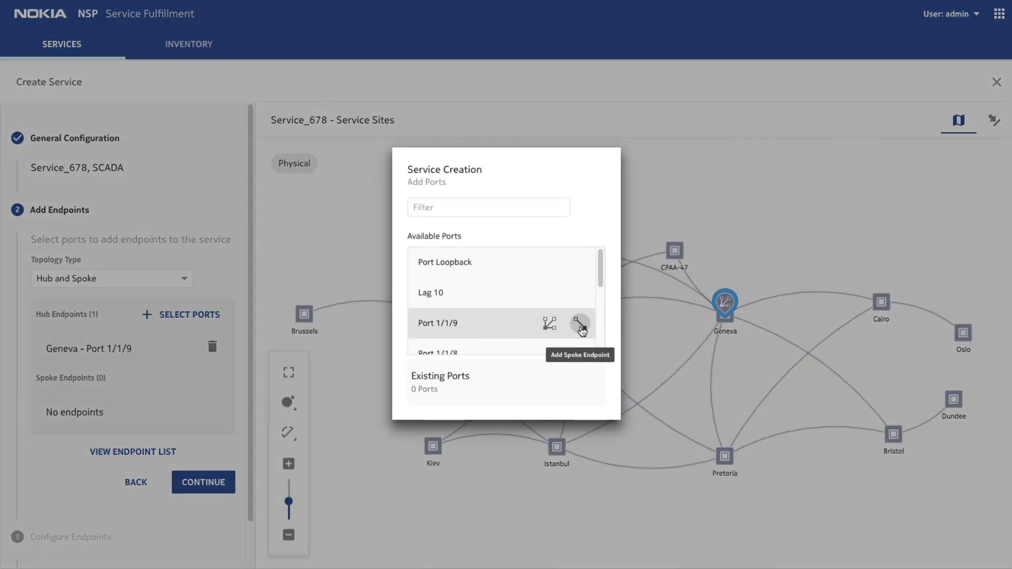
{"action": "left_click", "coordinate": [581, 328]}
{"action": "left_click", "coordinate": [642, 343]}
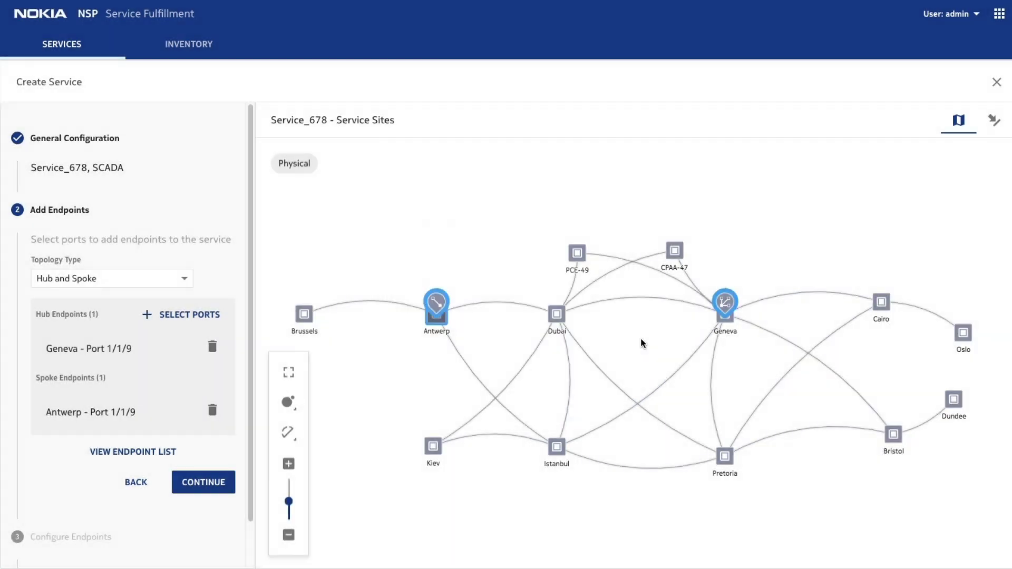
{"action": "left_click", "coordinate": [434, 444]}
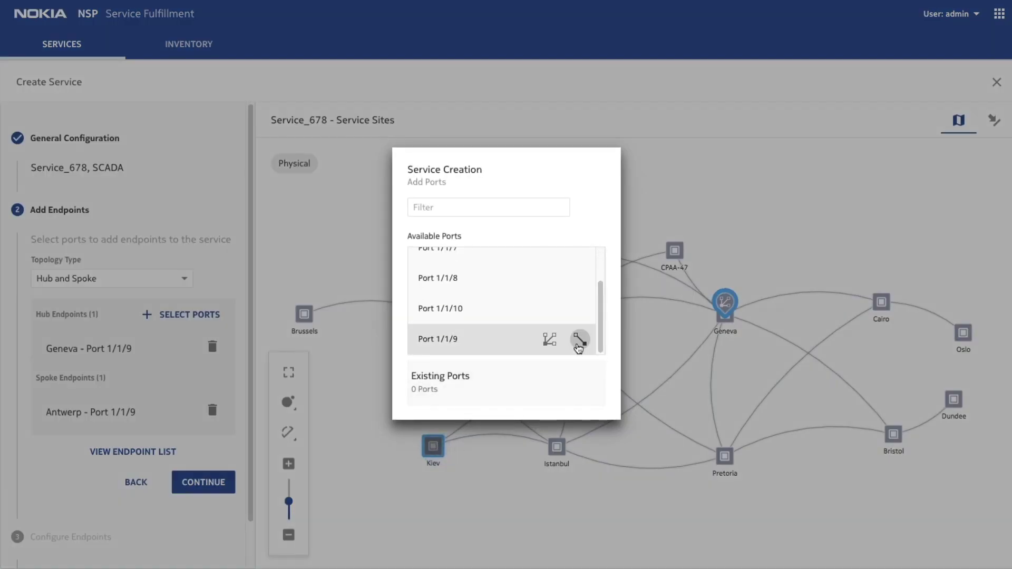
{"action": "left_click", "coordinate": [581, 339]}
{"action": "left_click", "coordinate": [650, 357]}
{"action": "left_click", "coordinate": [562, 448]}
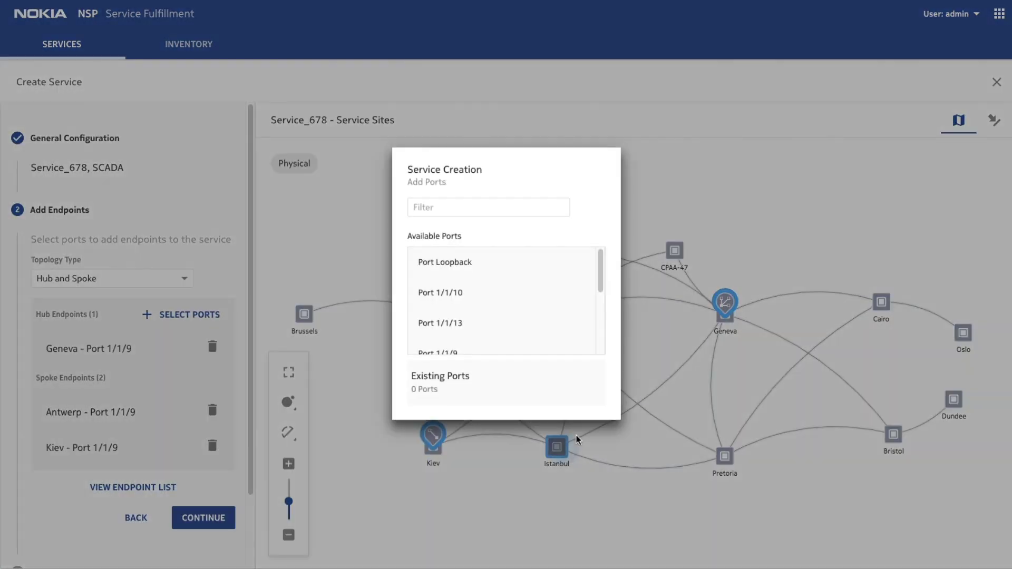
{"action": "left_click", "coordinate": [580, 313]}
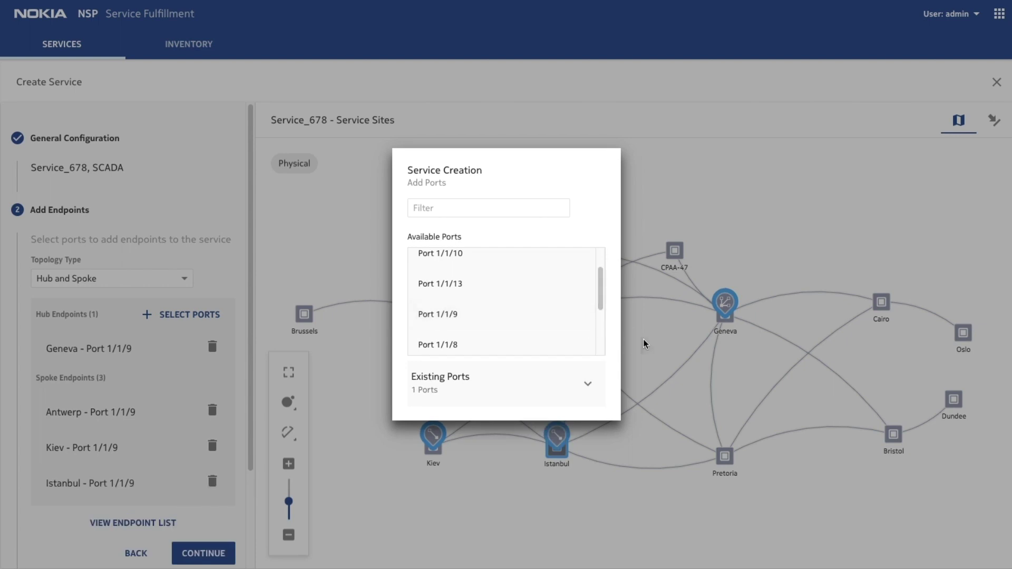
{"action": "left_click", "coordinate": [646, 346]}
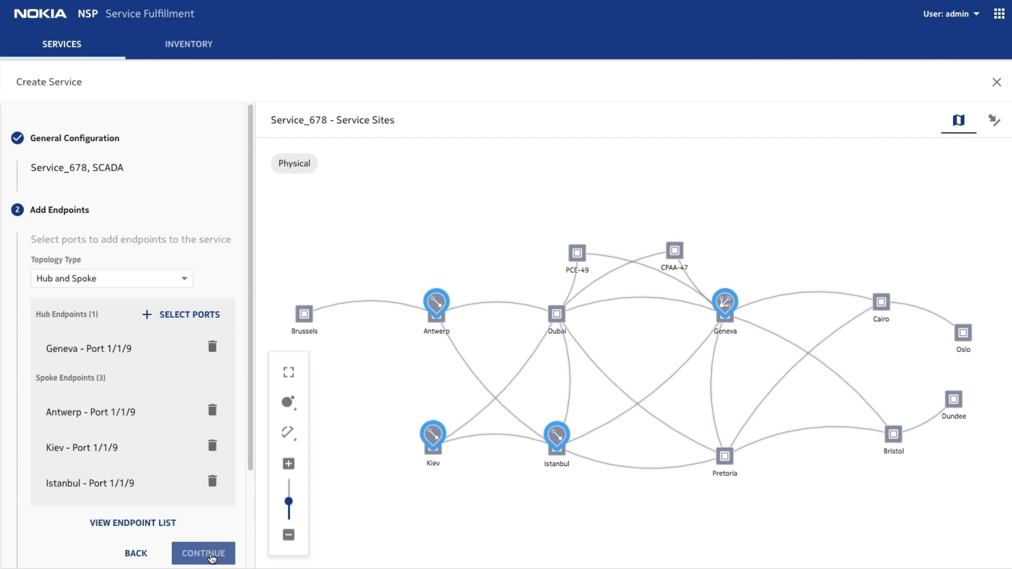
Advance to Configure Endpoints, zoom out the service map, and show the Endpoints table.
{"action": "left_click", "coordinate": [211, 555]}
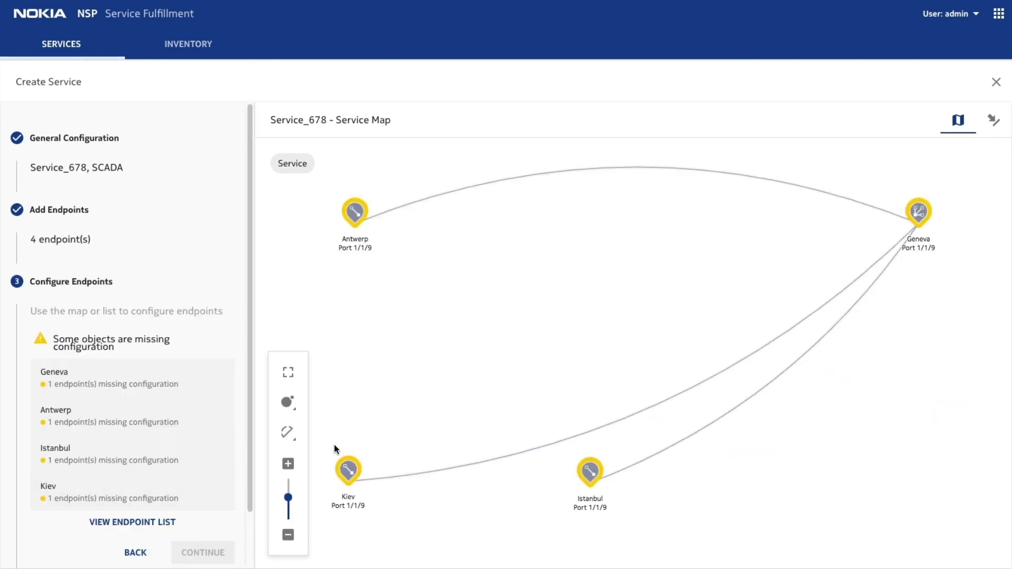
{"action": "left_click", "coordinate": [288, 535]}
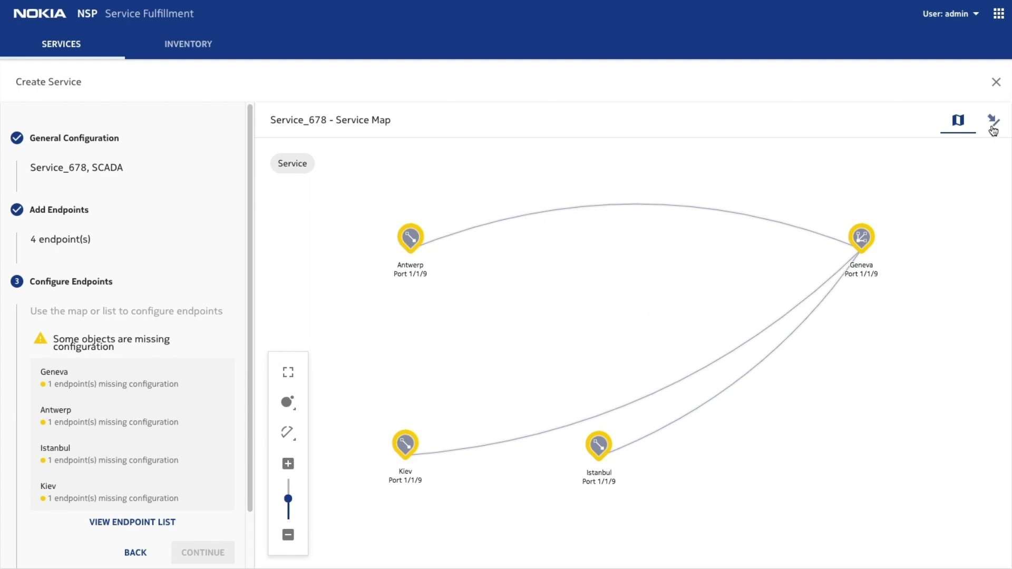
{"action": "left_click", "coordinate": [993, 126]}
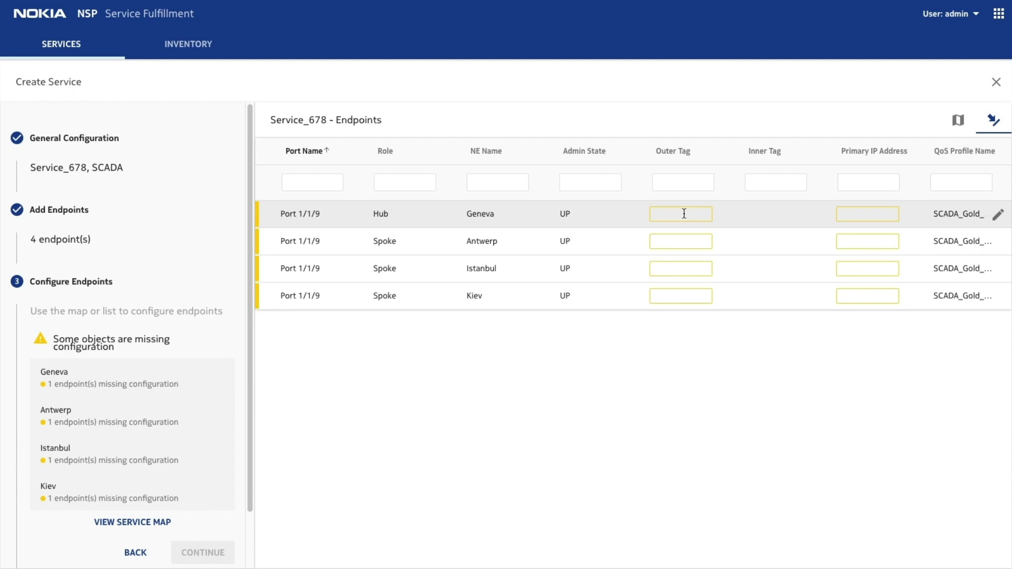
Enter outer tags 456, 457, 458 and 459 for the four endpoints, plus Geneva's IP 11.11.11.1/24.
{"action": "left_click", "coordinate": [683, 213]}
{"action": "type", "text": "456"}
{"action": "left_click", "coordinate": [680, 241]}
{"action": "type", "text": "457"}
{"action": "left_click", "coordinate": [681, 268]}
{"action": "type", "text": "458"}
{"action": "left_click", "coordinate": [680, 296]}
{"action": "type", "text": "45911"}
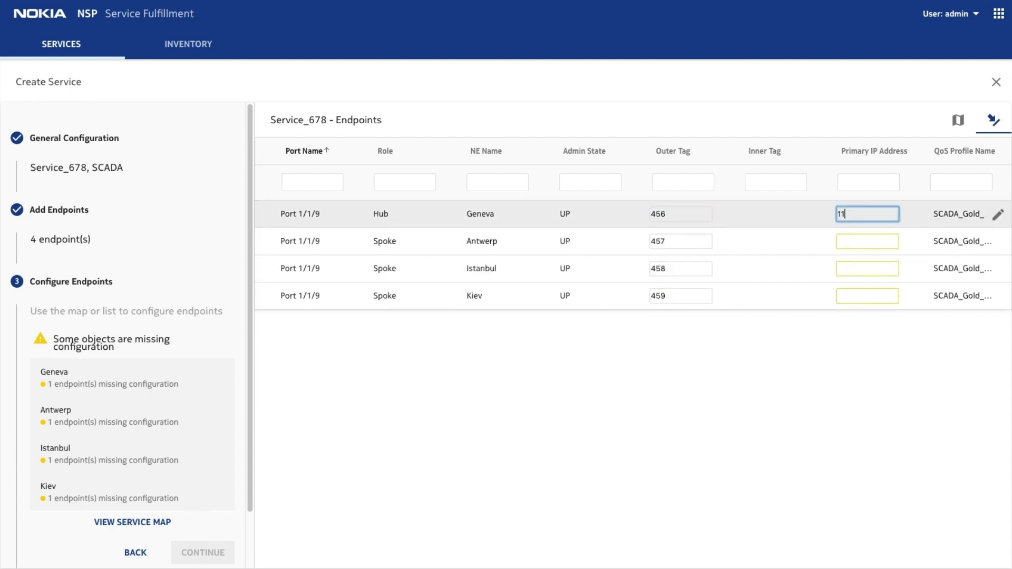
{"action": "type", "text": ".11.11.1/24"}
Give Antwerp, Istanbul and Kiev IPs 12.12.12.1/24, 13.13.13.1/24 and 14.14.14.1/24, then continue.
{"action": "left_click", "coordinate": [867, 240]}
{"action": "type", "text": "12.12.12.1/24"}
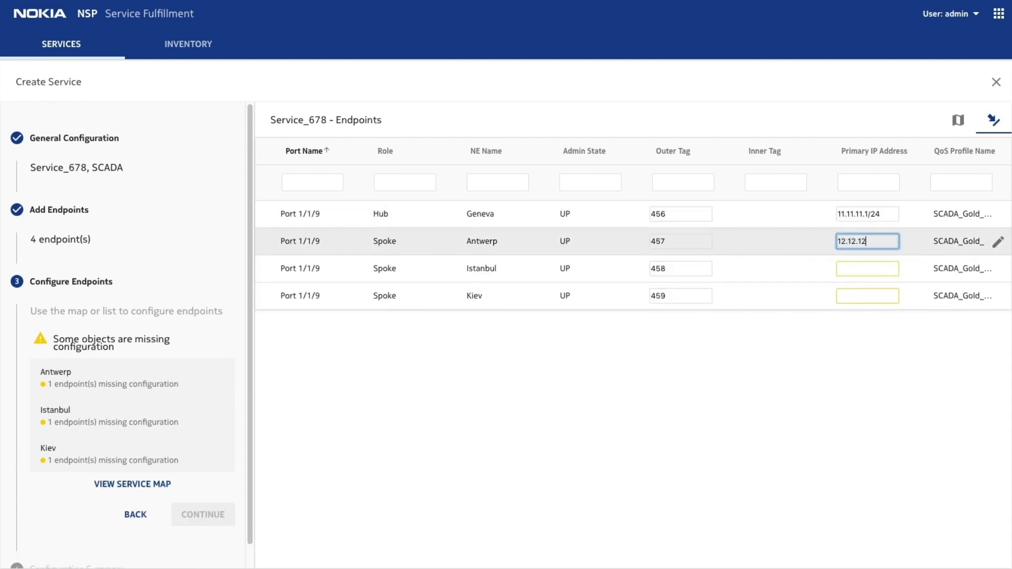
{"action": "left_click", "coordinate": [867, 268]}
{"action": "type", "text": "13.13.13.1/24"}
{"action": "left_click", "coordinate": [867, 296]}
{"action": "type", "text": "14.14.14.1/24"}
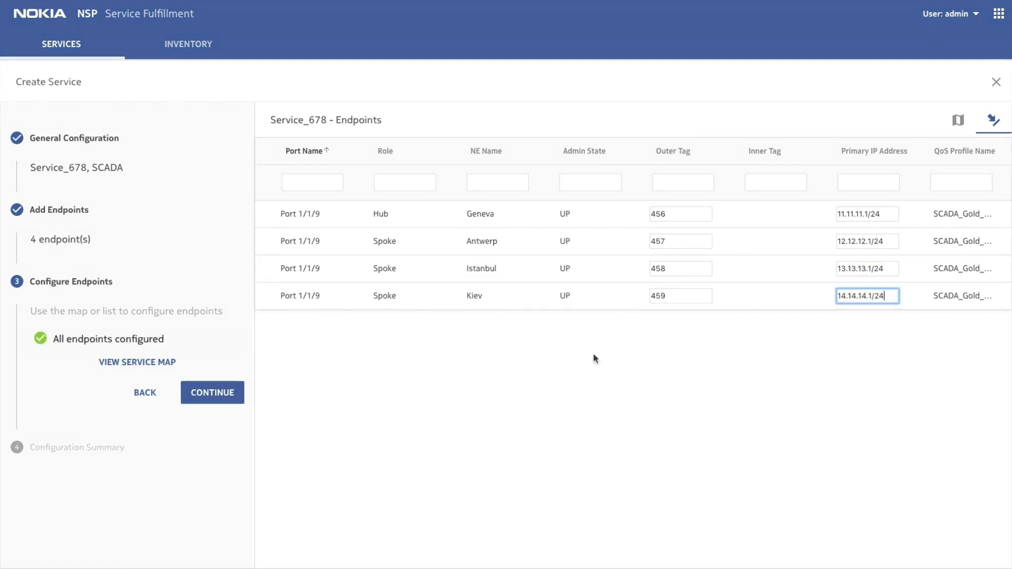
{"action": "left_click", "coordinate": [228, 395]}
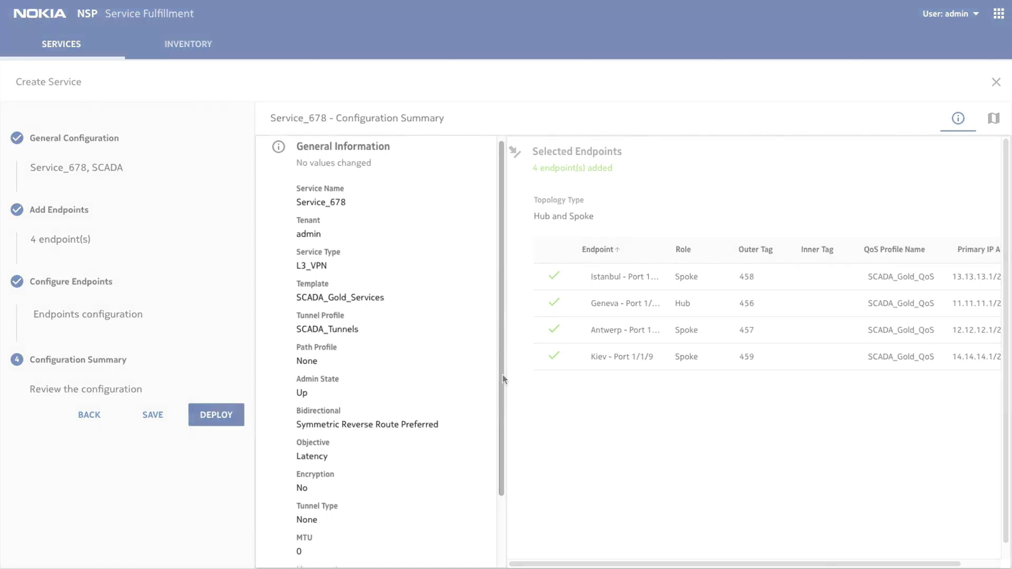
Review the Configuration Summary and deploy Service_678.
{"action": "mouse_move", "coordinate": [502, 374]}
{"action": "left_mouse_down"}
{"action": "mouse_move", "coordinate": [503, 450]}
{"action": "mouse_move", "coordinate": [502, 372]}
{"action": "left_mouse_up"}
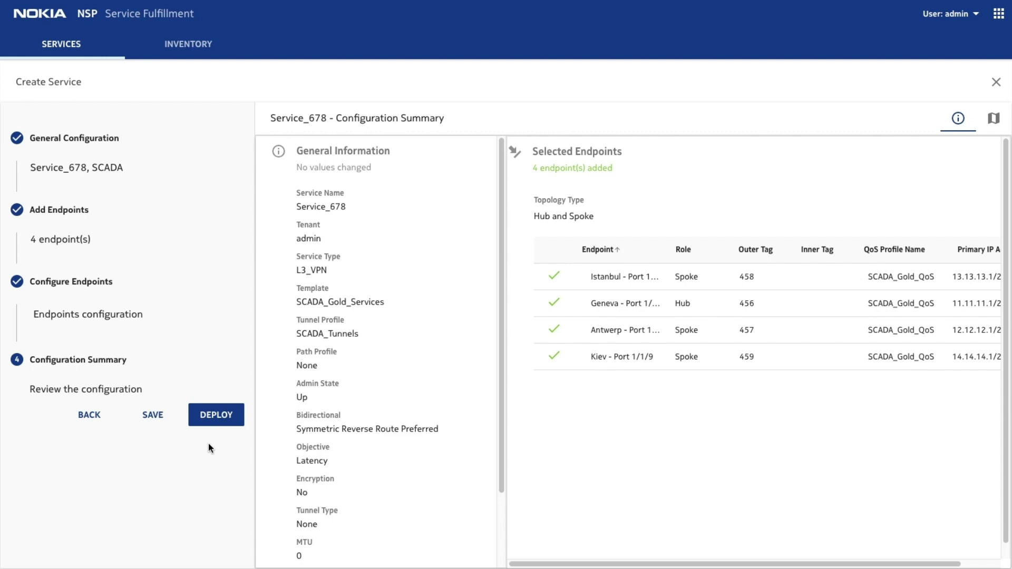
{"action": "left_click", "coordinate": [210, 421]}
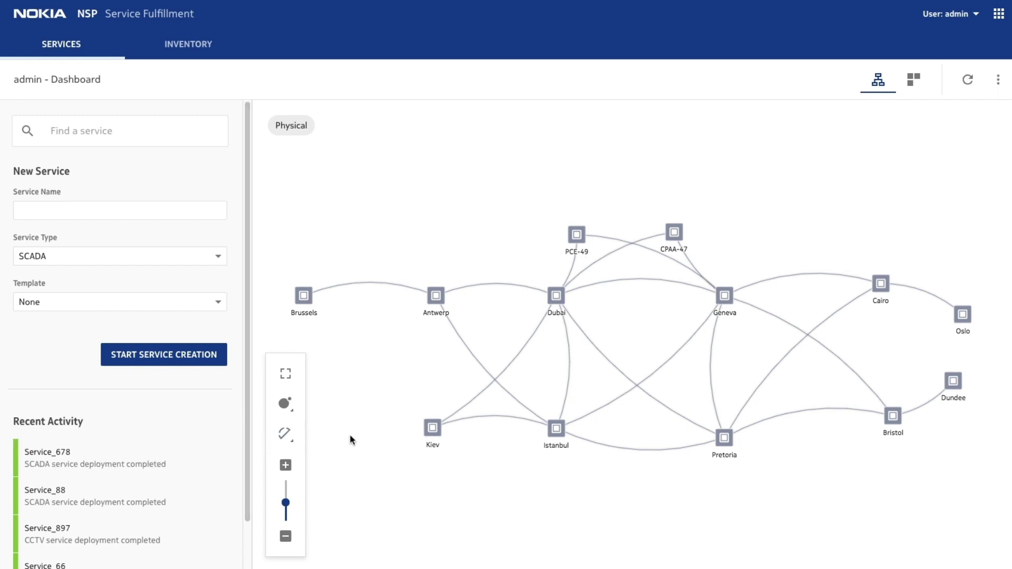
{"action": "left_click", "coordinate": [159, 457]}
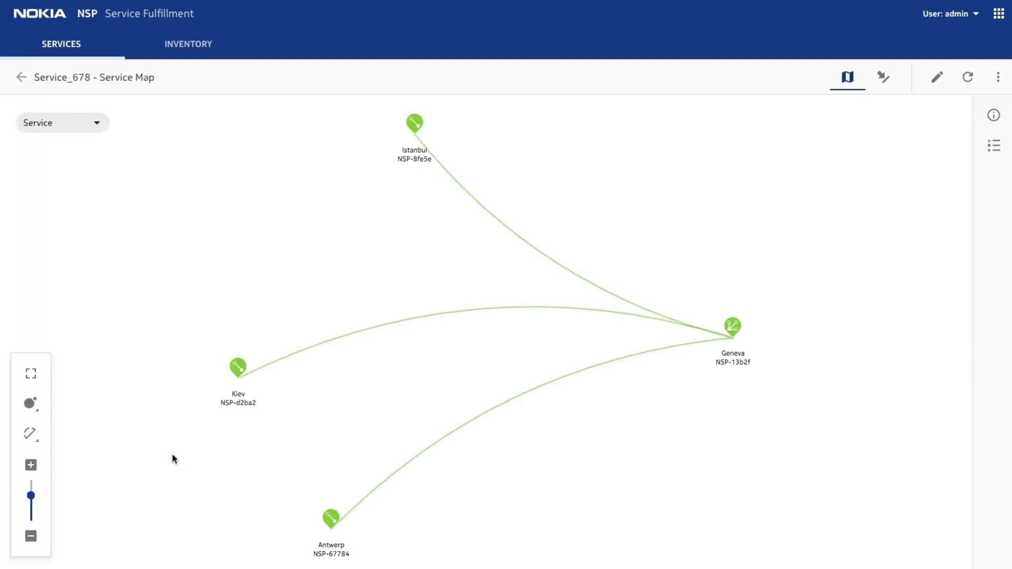
{"action": "left_click", "coordinate": [30, 536]}
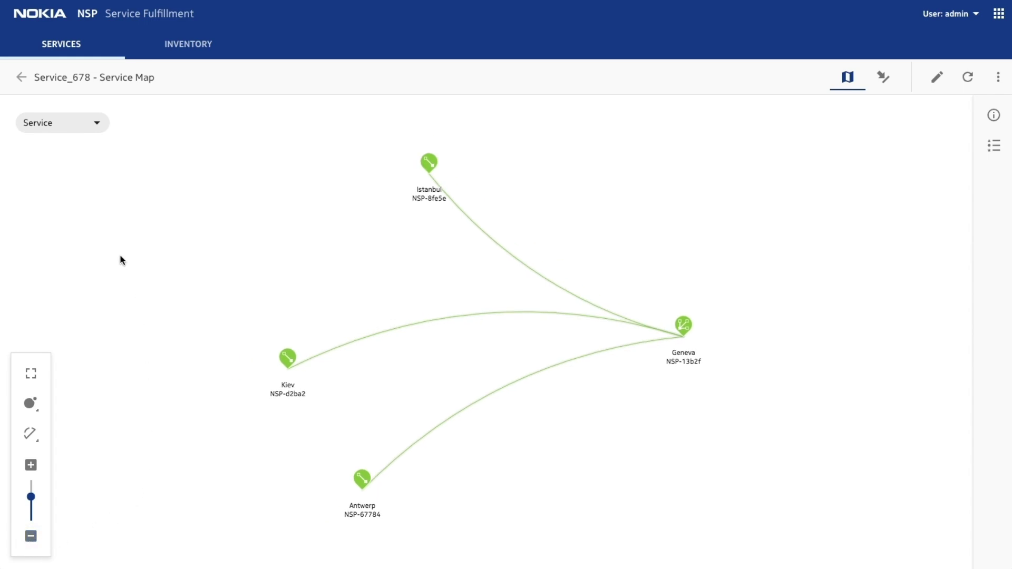
{"action": "left_click", "coordinate": [78, 126]}
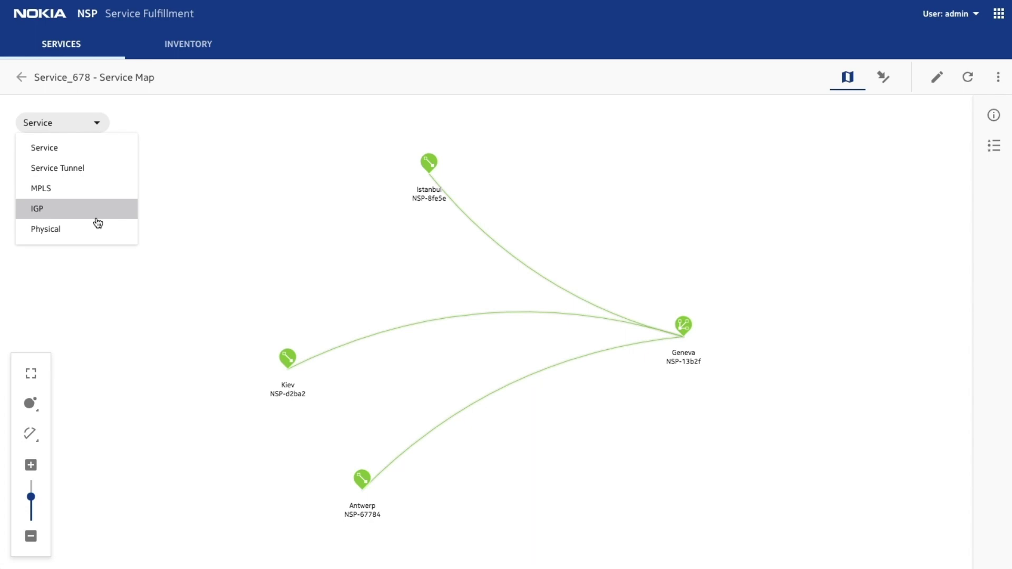
{"action": "left_click", "coordinate": [96, 271]}
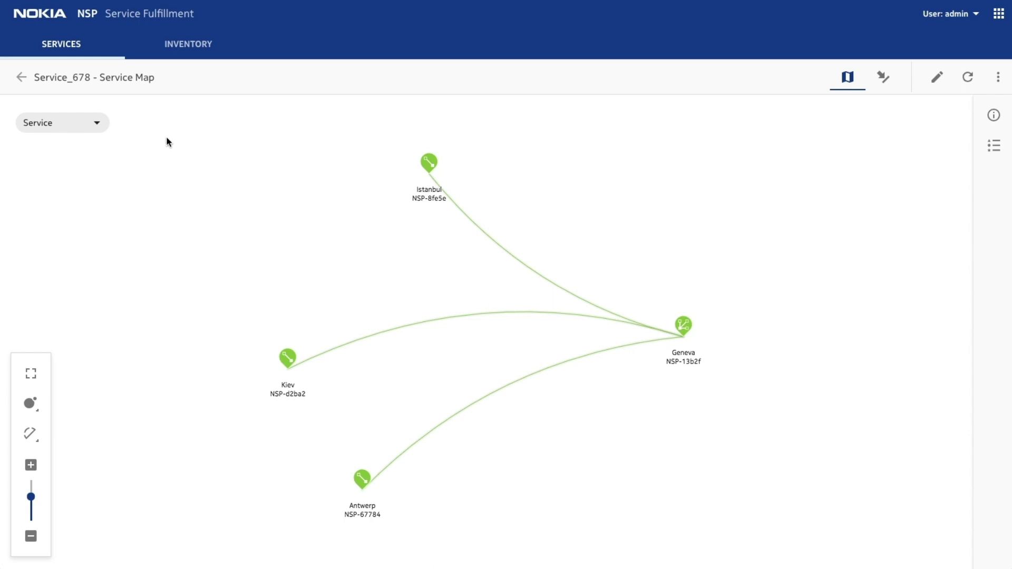
{"action": "left_click", "coordinate": [21, 76]}
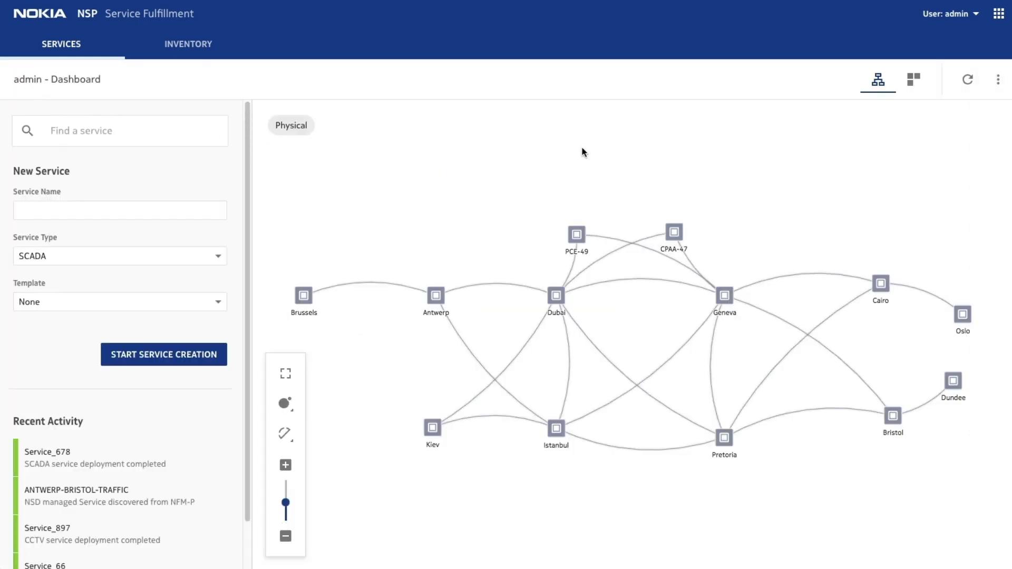
Open the All Services list to check Service_678's row and details.
{"action": "left_click", "coordinate": [916, 81]}
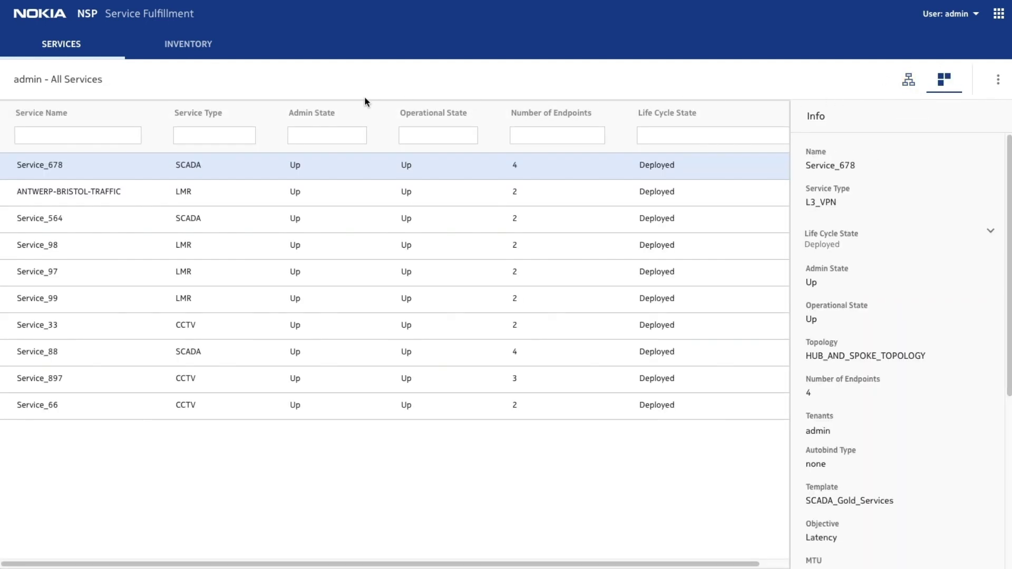
{"action": "mouse_move", "coordinate": [285, 172]}
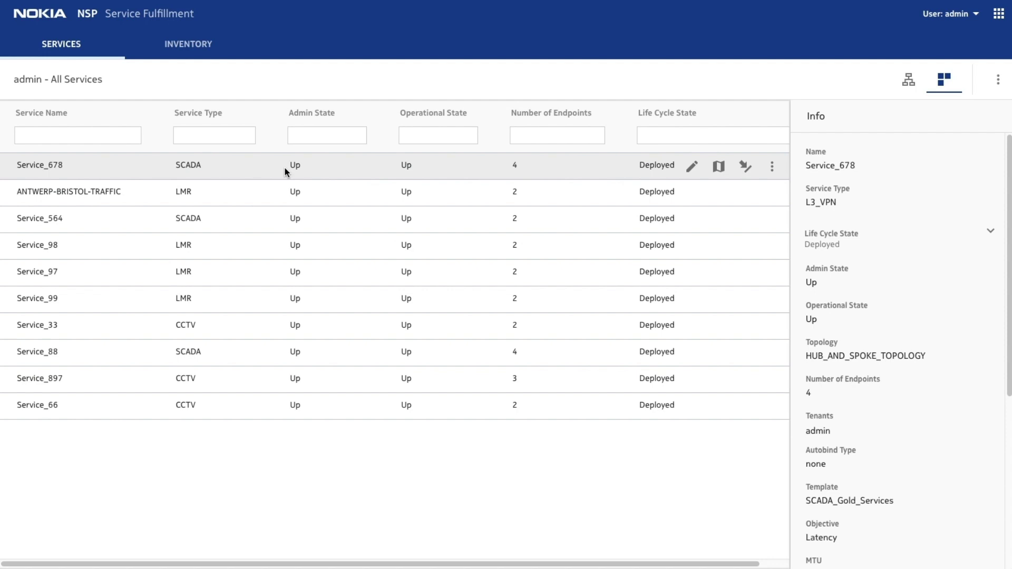